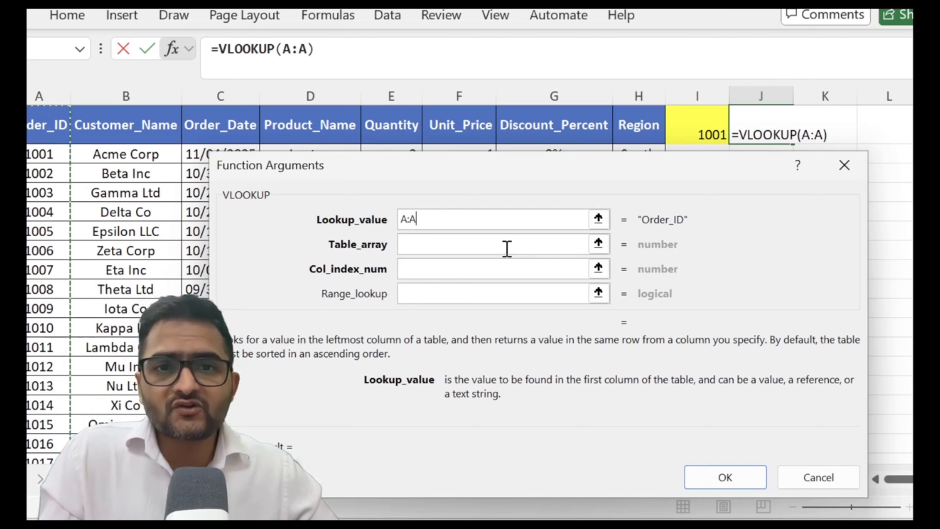
# Step: Replace the VLOOKUP lookup value with a reference to the yellow cell I1
pyautogui.click(506, 247)
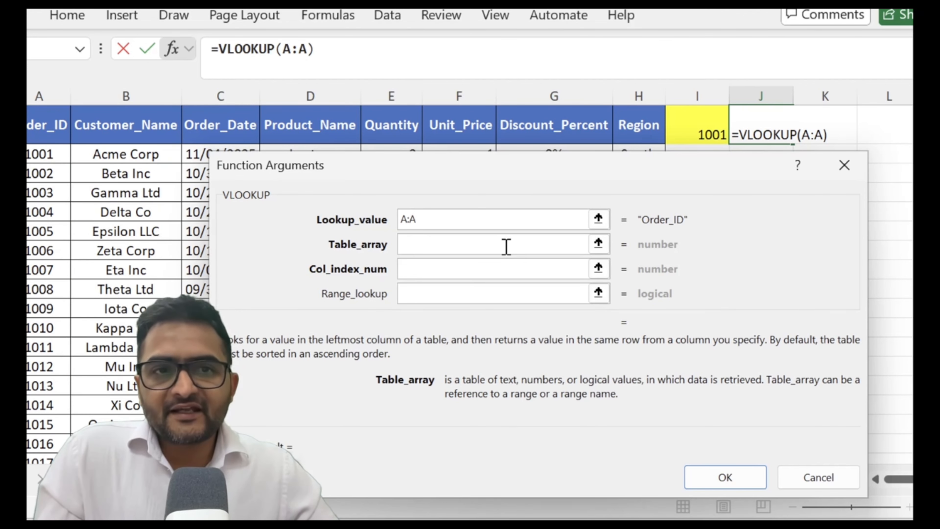
pyautogui.click(488, 221)
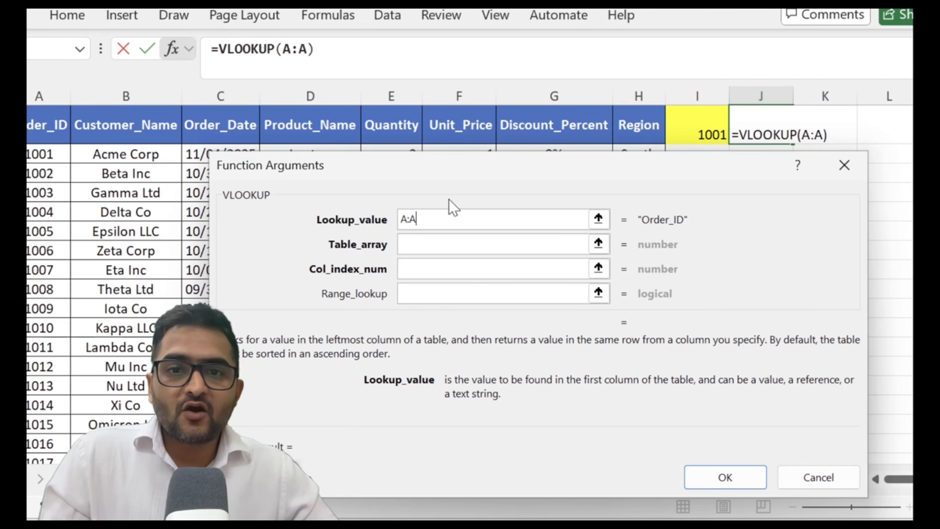
pyautogui.press('BackSpace')
pyautogui.press('BackSpace')
pyautogui.press('BackSpace')
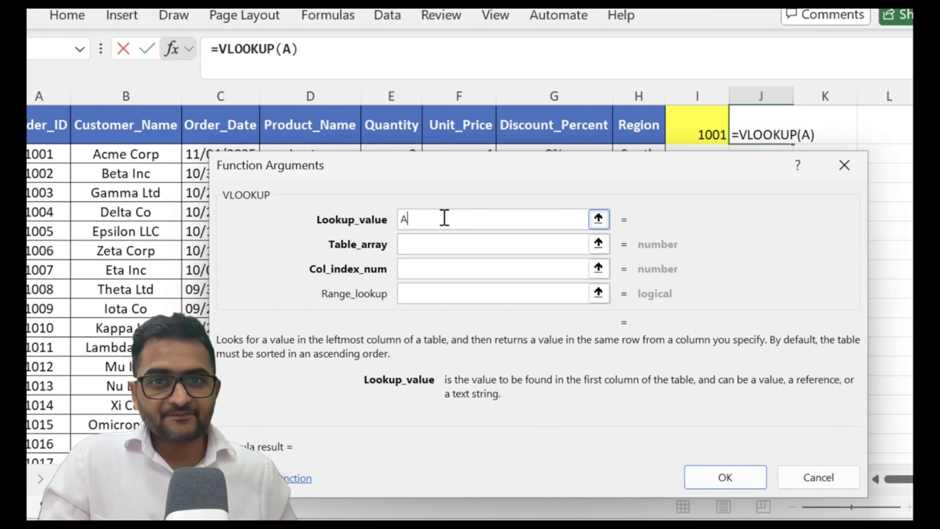
pyautogui.click(699, 132)
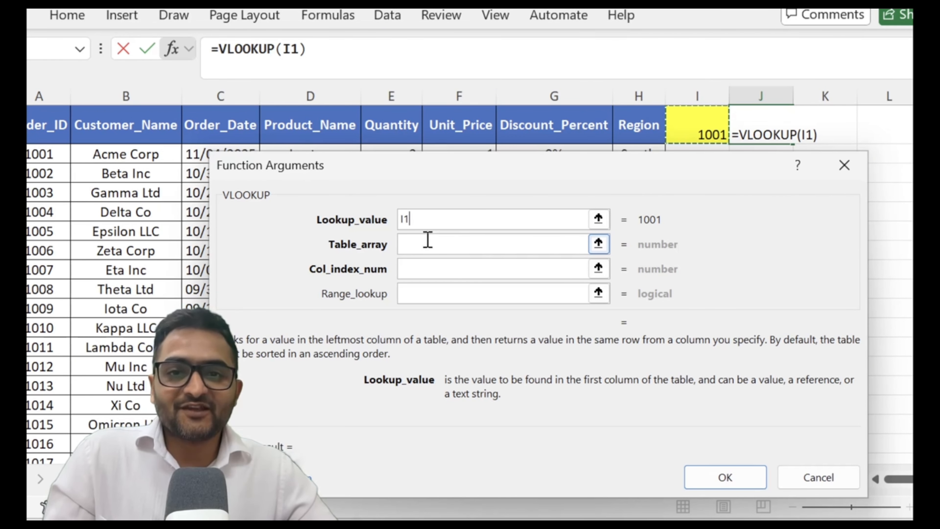
pyautogui.click(427, 222)
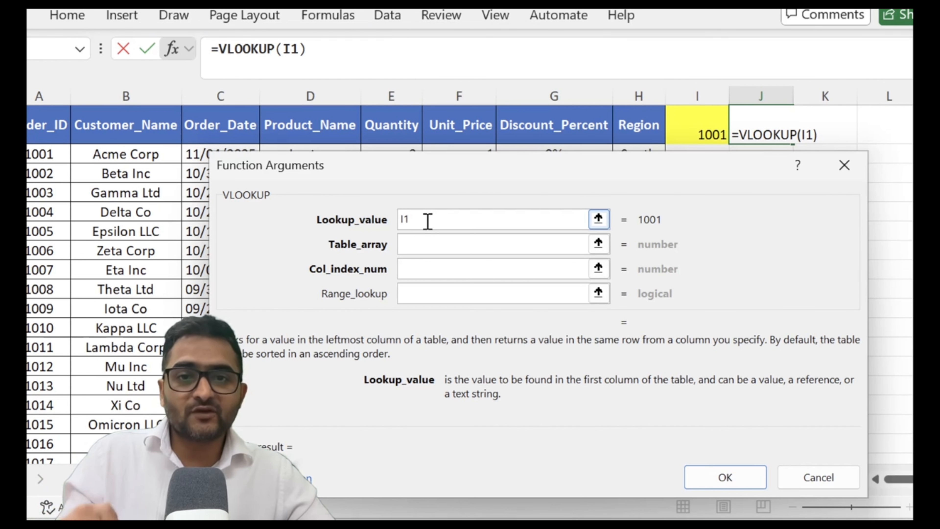
# Step: Set the VLOOKUP table array to columns A:H, from Order_ID through Region
pyautogui.click(422, 247)
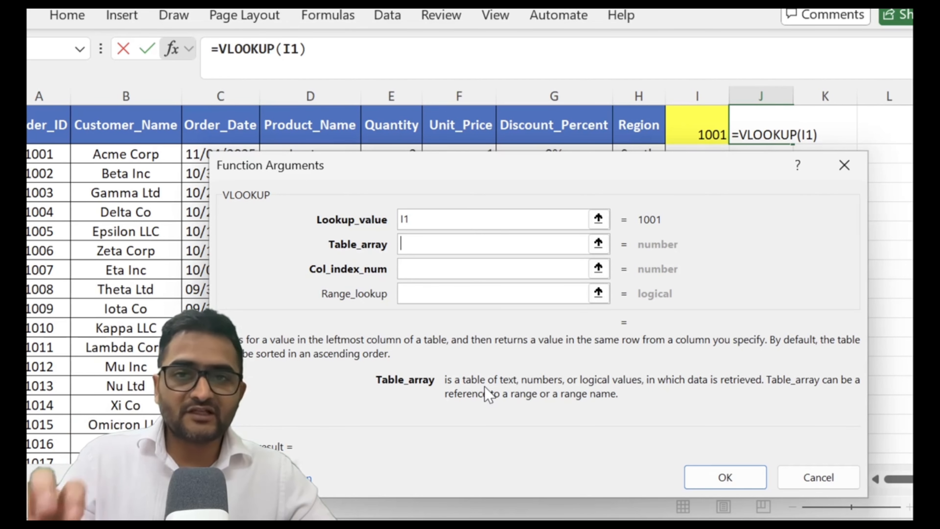
pyautogui.click(457, 218)
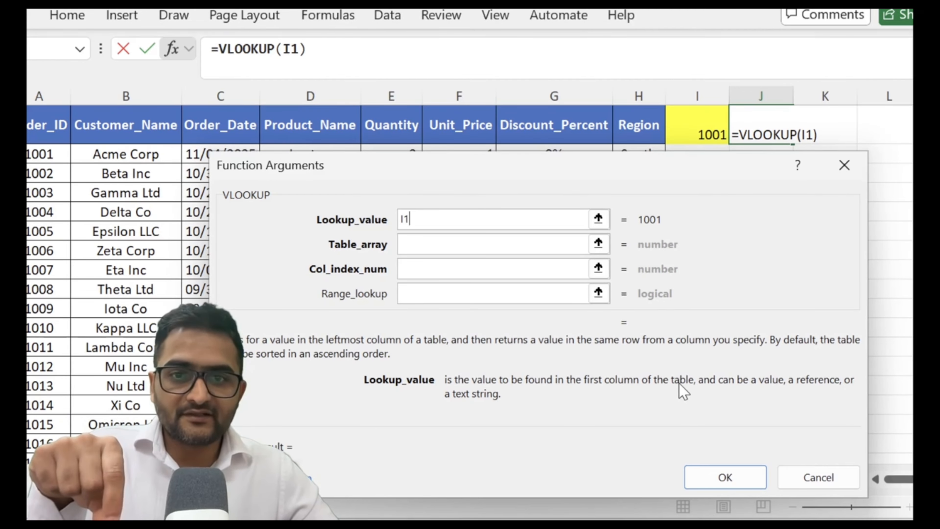
pyautogui.click(426, 245)
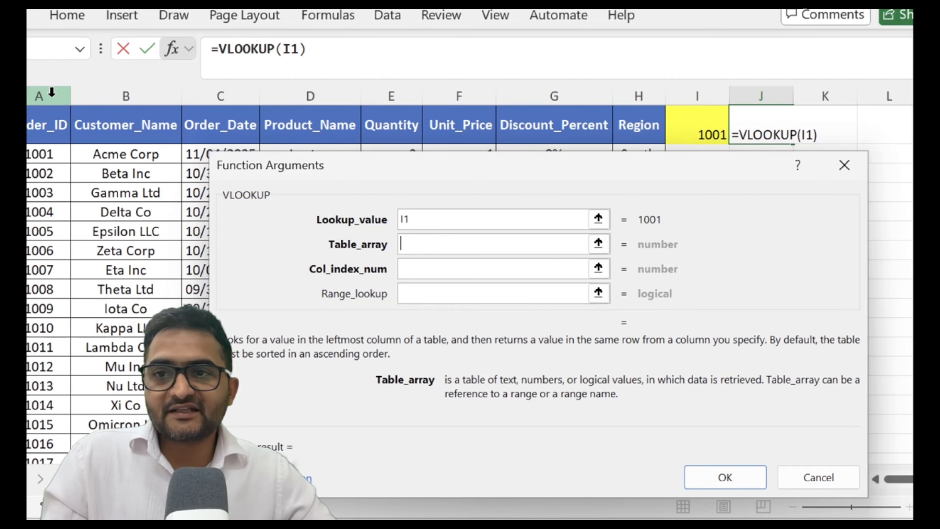
pyautogui.moveTo(52, 93); pyautogui.dragTo(653, 99)
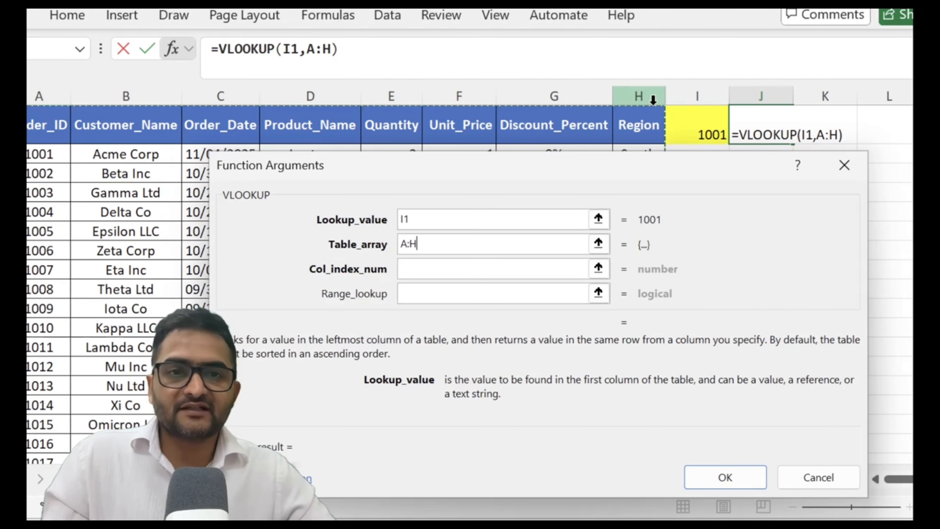
# Step: Set the VLOOKUP column index number to 2 for the Customer_Name column
pyautogui.click(444, 265)
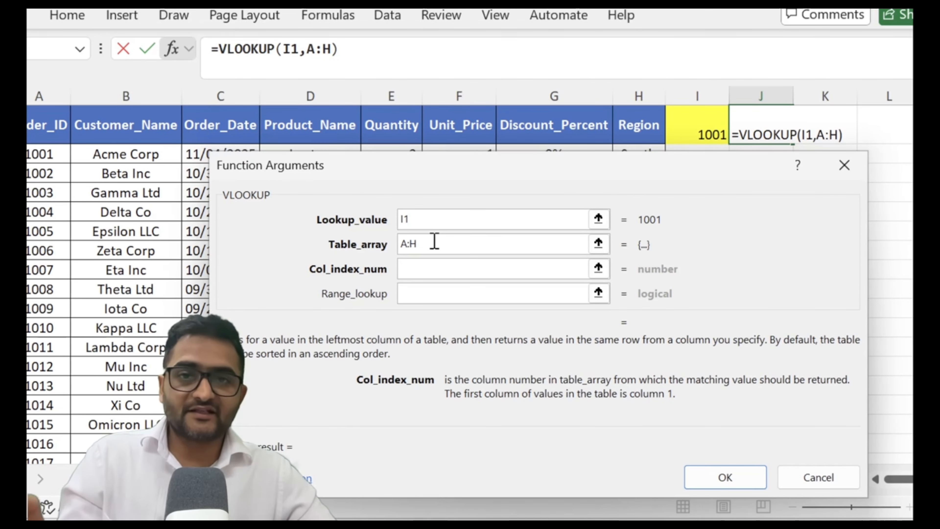
pyautogui.click(433, 219)
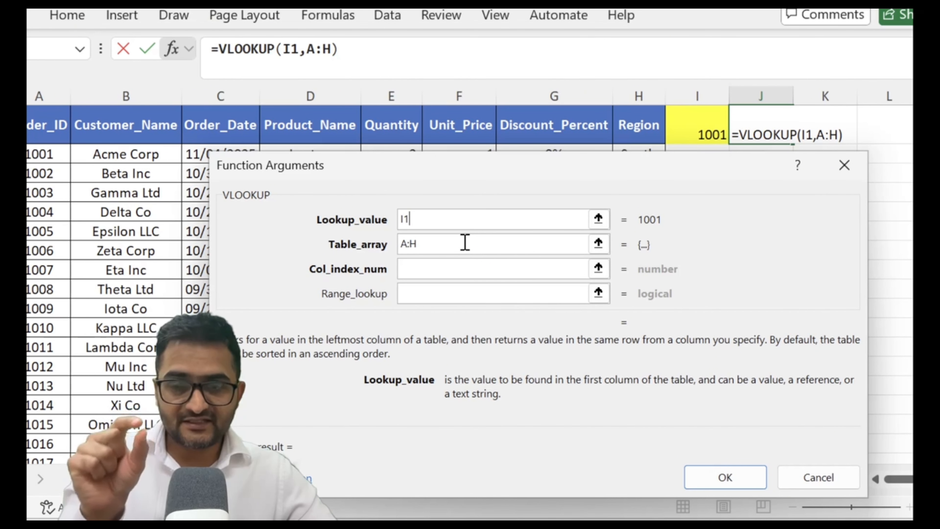
pyautogui.click(440, 241)
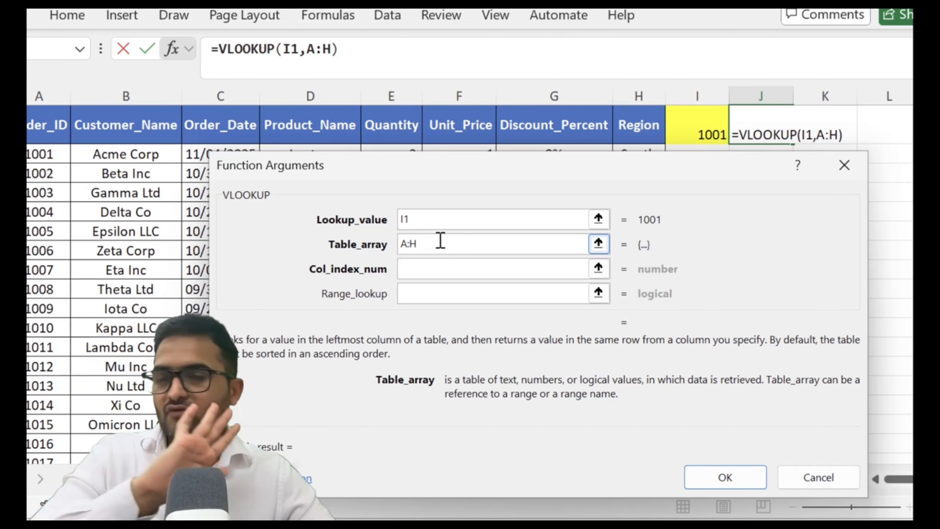
pyautogui.click(430, 269)
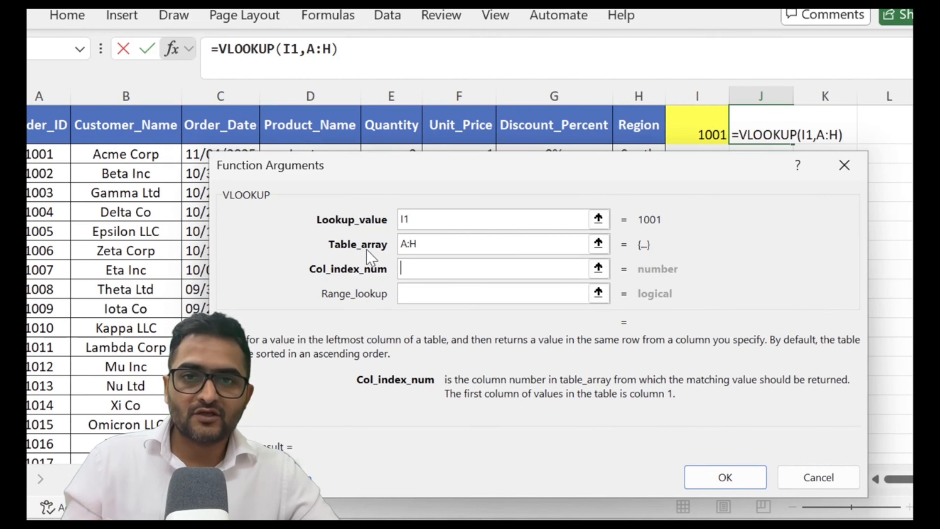
pyautogui.write('2')
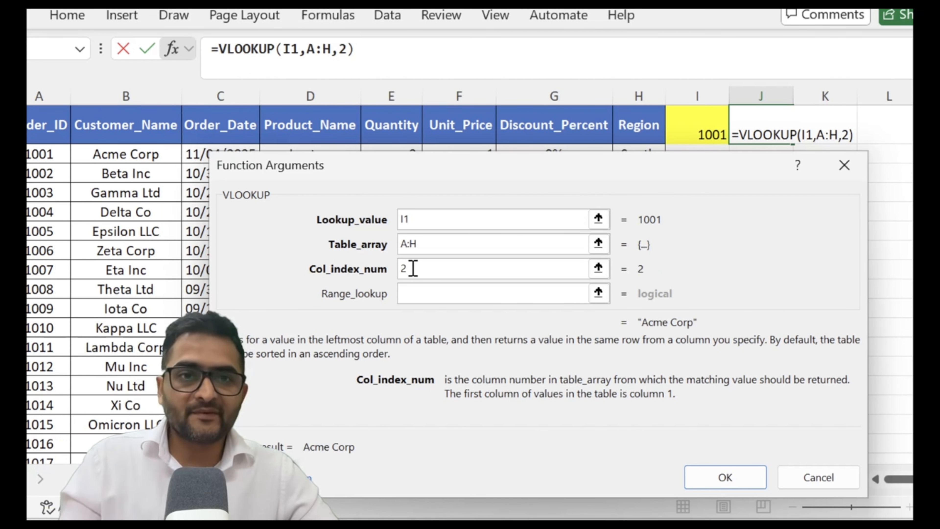
# Step: Set the range lookup to false for an exact match and confirm the VLOOKUP formula in J1
pyautogui.click(432, 299)
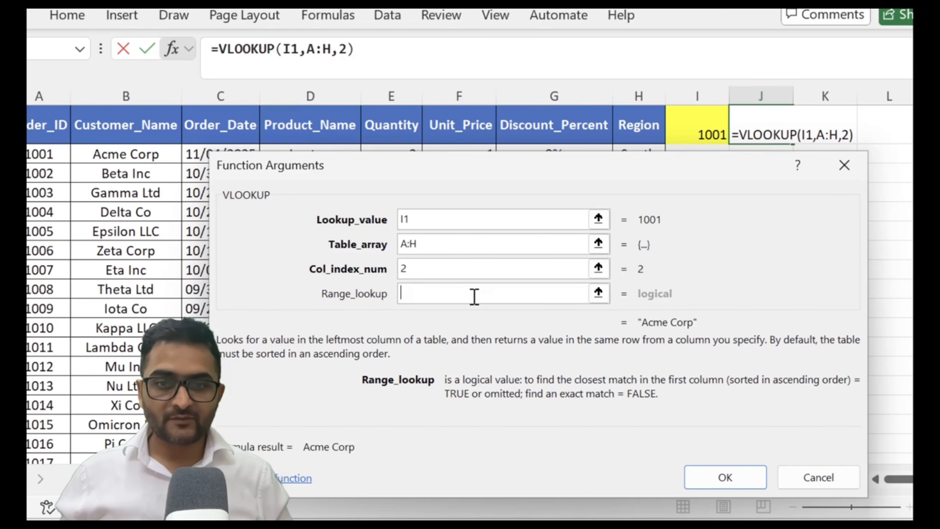
pyautogui.write('false')
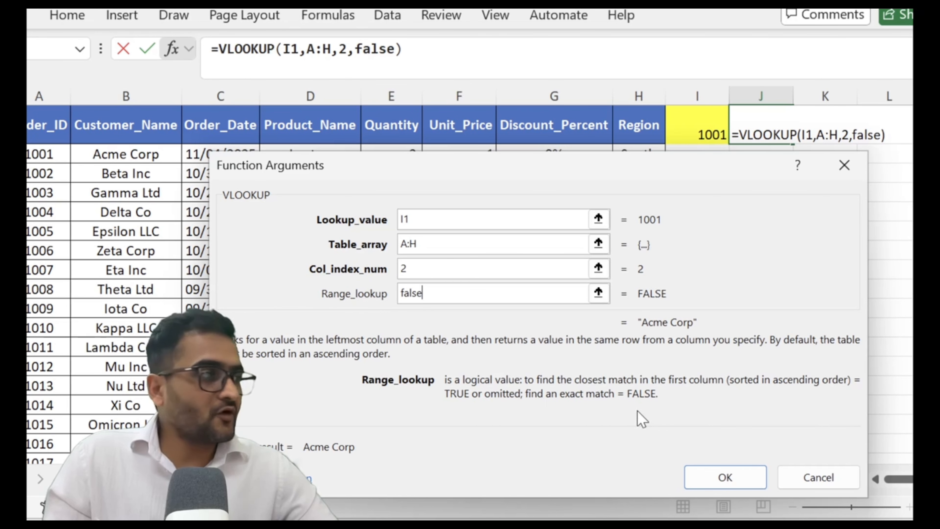
pyautogui.click(731, 477)
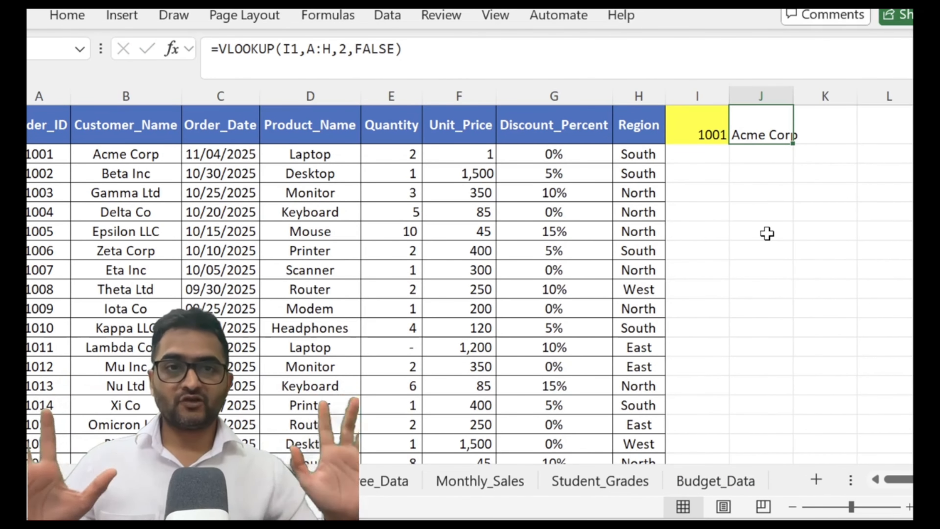
# Step: Test the lookup by replacing the order ID in I1 with Beta Inc's ID, then select result cell J1
pyautogui.press('Left')
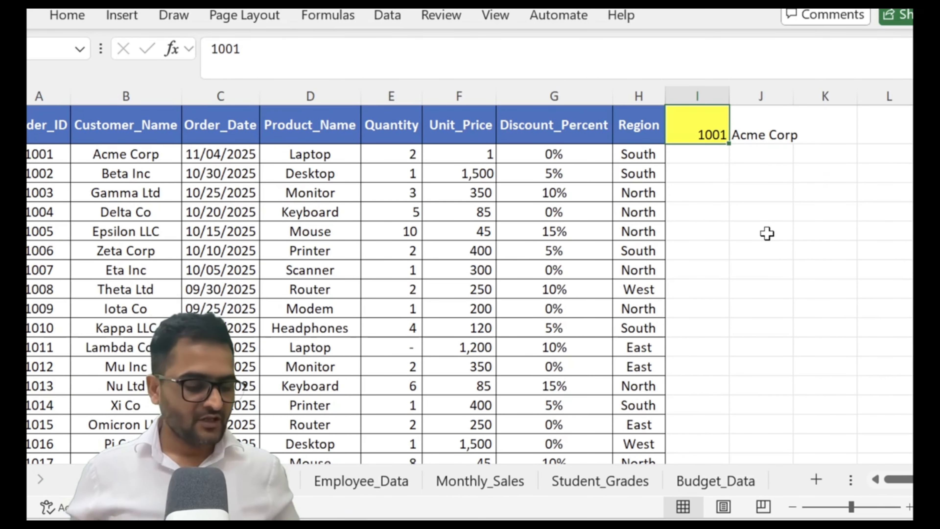
pyautogui.press('Right')
pyautogui.press('Left')
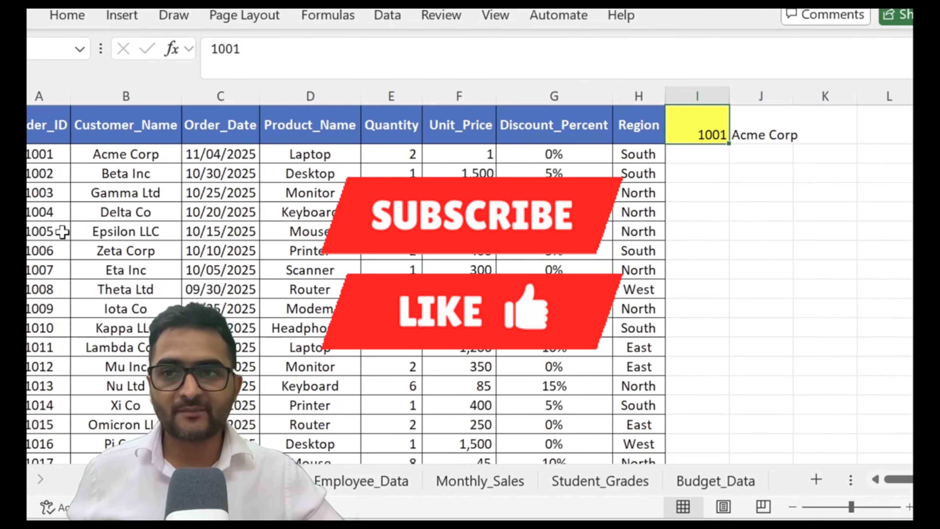
pyautogui.click(804, 171)
pyautogui.click(738, 131)
pyautogui.write('1002')
pyautogui.press('Return')
pyautogui.press('Up')
pyautogui.press('Right')
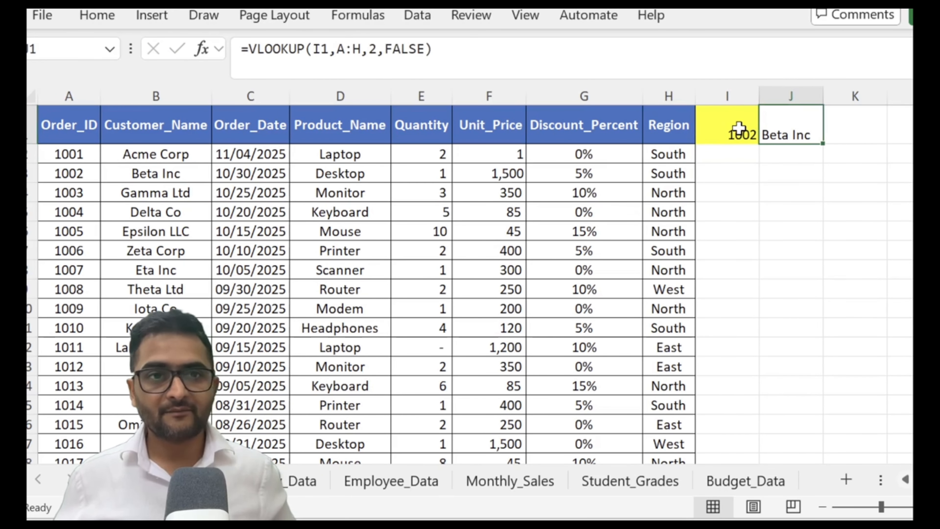
# Step: Enter Delta Co's order ID in I1 to test the lookup with another record
pyautogui.click(739, 130)
pyautogui.write('100')
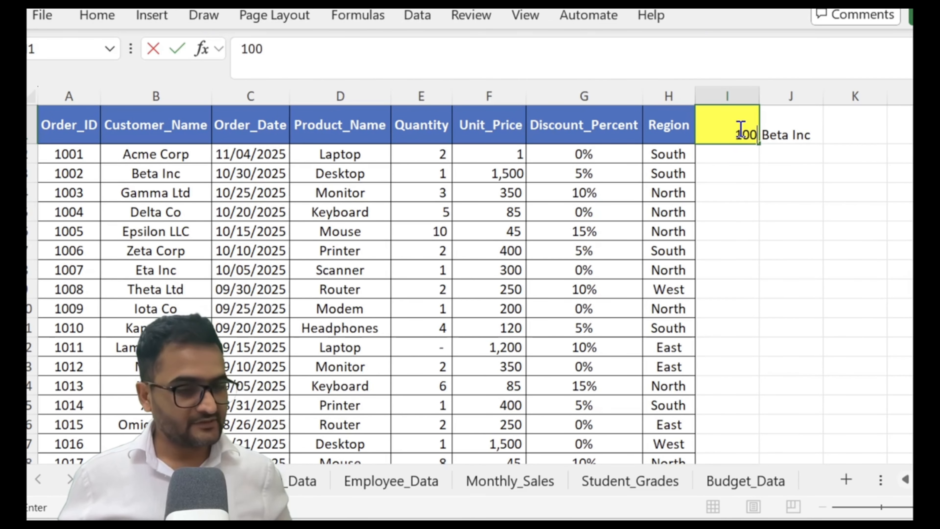
pyautogui.write('4')
pyautogui.press('Return')
pyautogui.press('Up')
pyautogui.press('Right')
pyautogui.click(739, 128)
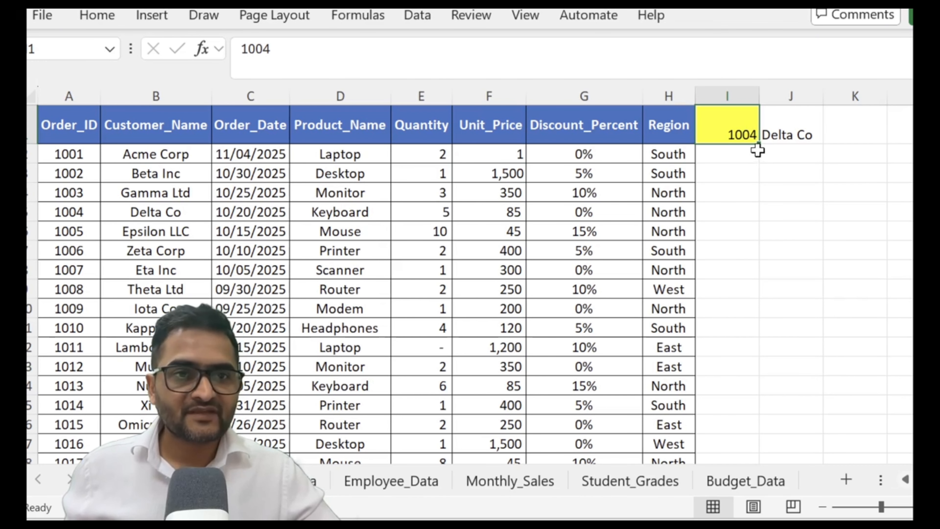
pyautogui.moveTo(745, 154); pyautogui.dragTo(736, 315)
pyautogui.click(743, 246)
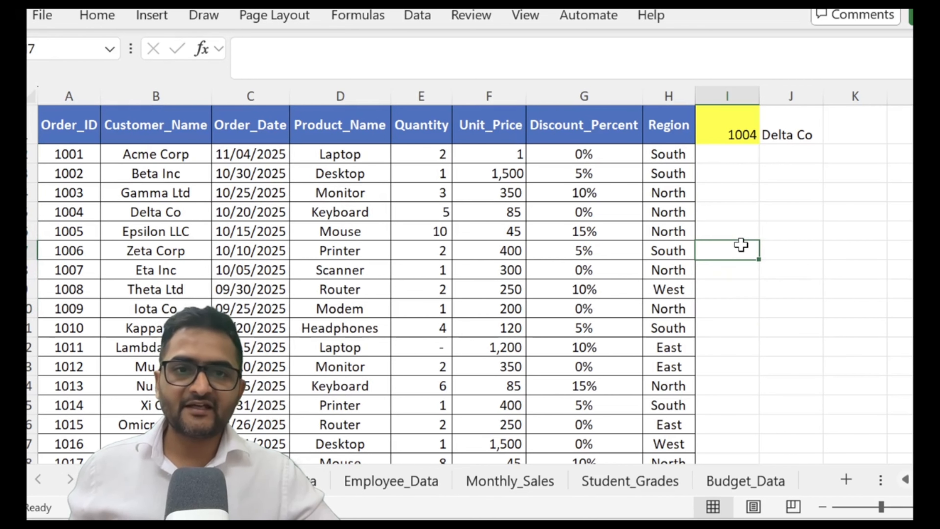